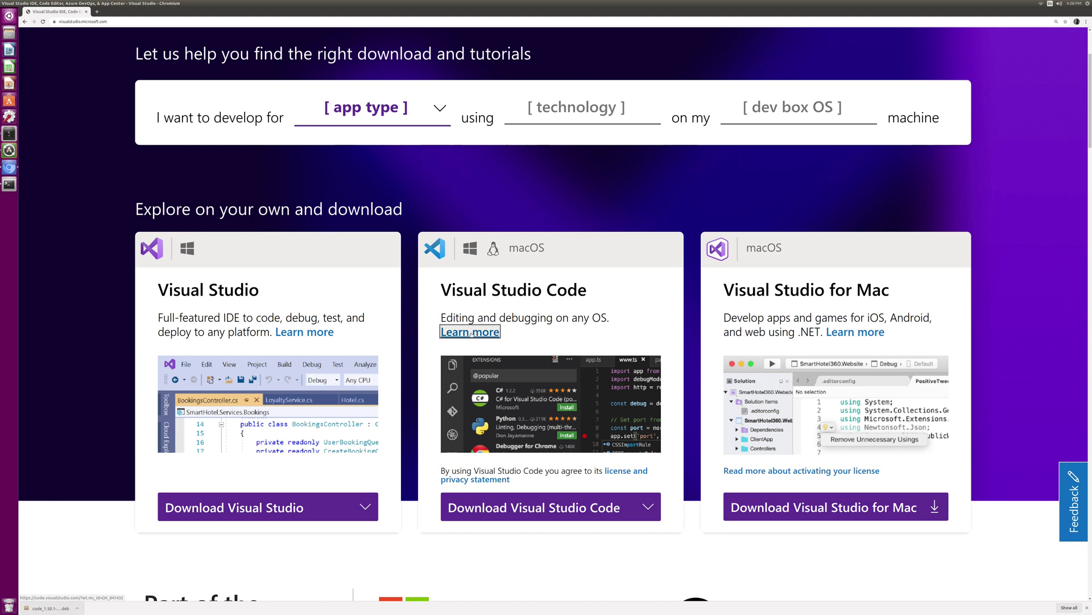
# Step: Show Visual Studio Code downloads for other platforms, zoomed in to reach the ARM64 .deb
pyautogui.click(471, 334)
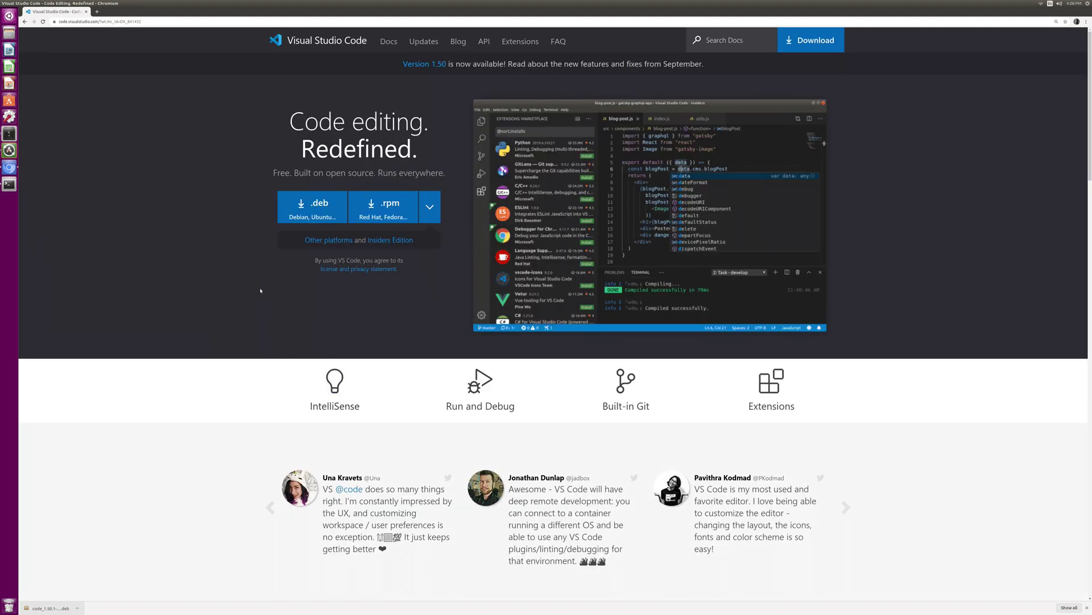
pyautogui.click(315, 243)
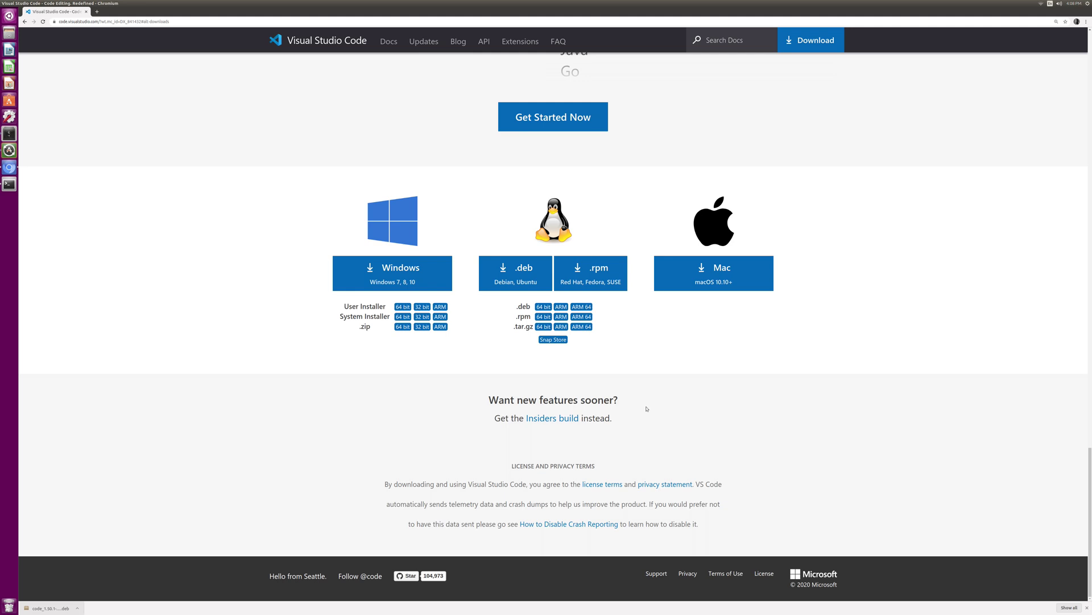
pyautogui.hotkey('ctrl', '+')
pyautogui.hotkey('ctrl', '+')
pyautogui.hotkey('ctrl', '+')
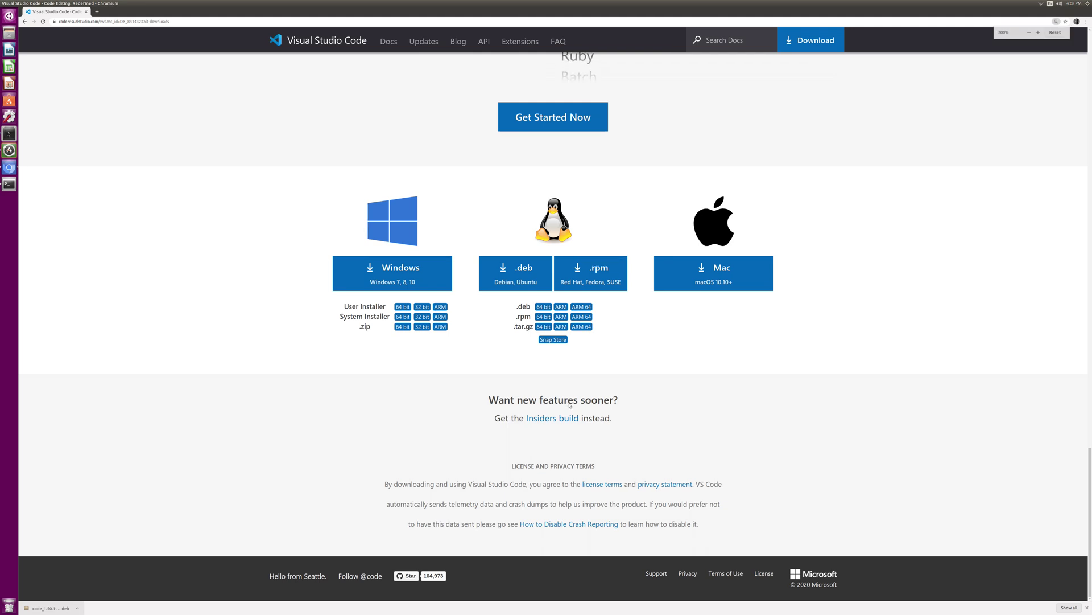
pyautogui.scroll(-3, 569, 406)
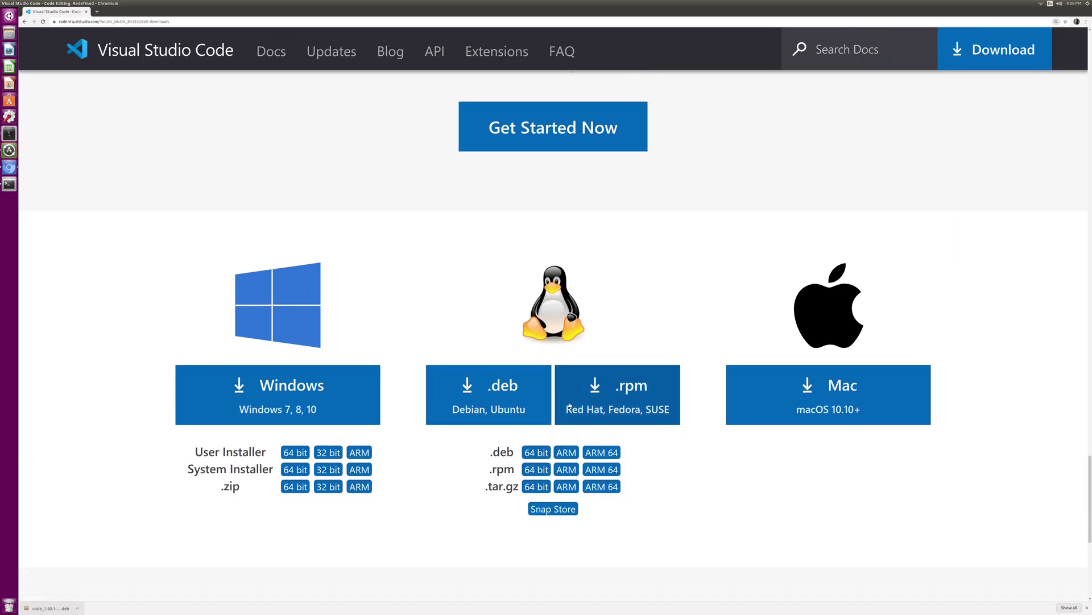
pyautogui.scroll(-2, 570, 405)
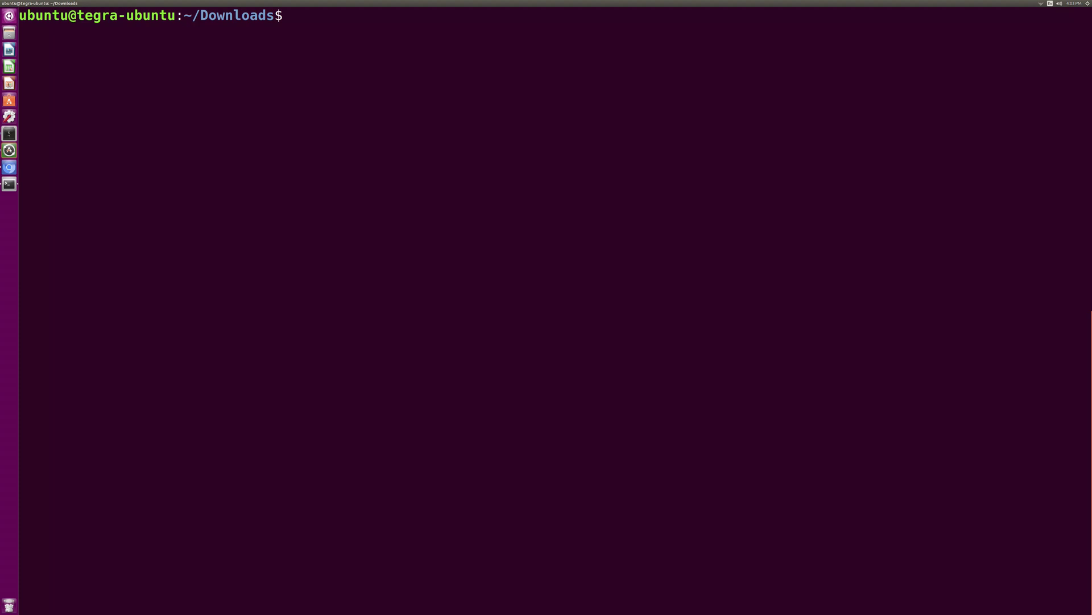
pyautogui.write('sudo')
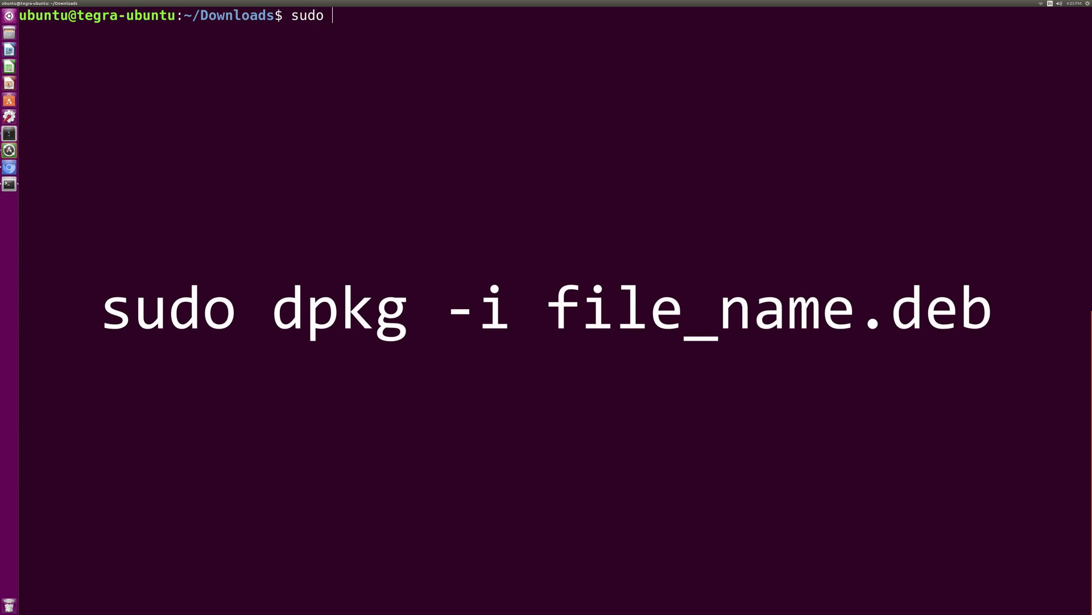
pyautogui.write(' dpkg ')
pyautogui.write('-i ')
pyautogui.write('c')
pyautogui.write('o')
pyautogui.press('Tab')
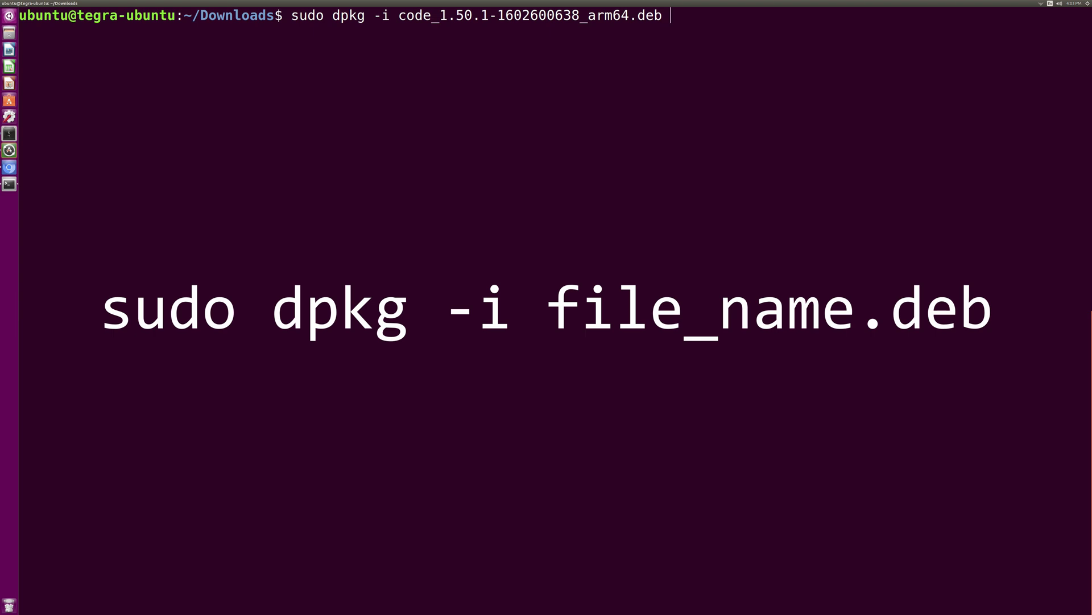
pyautogui.press('Return')
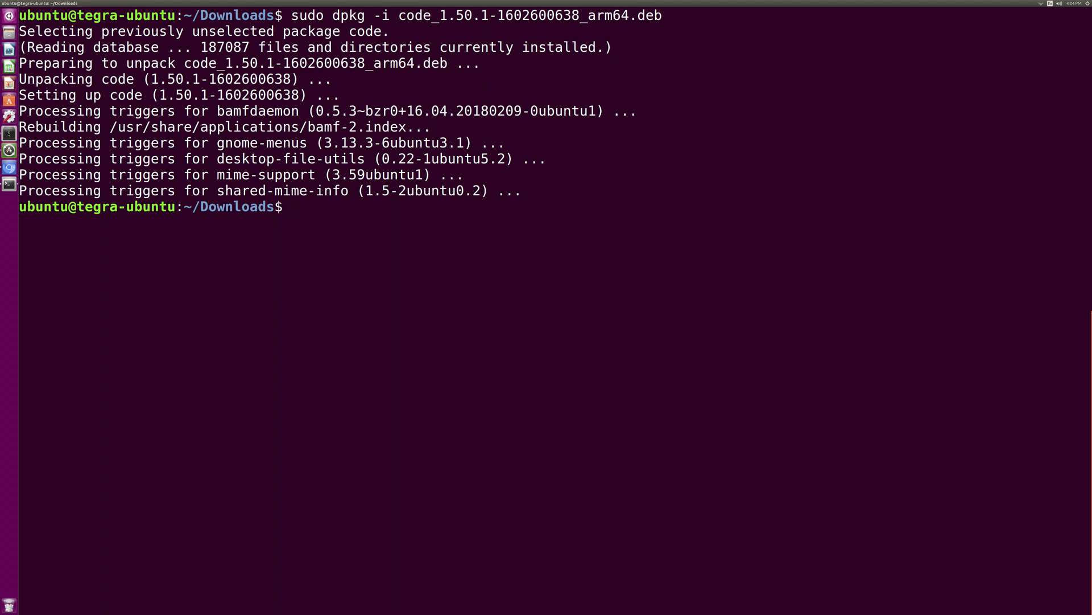
pyautogui.write('code')
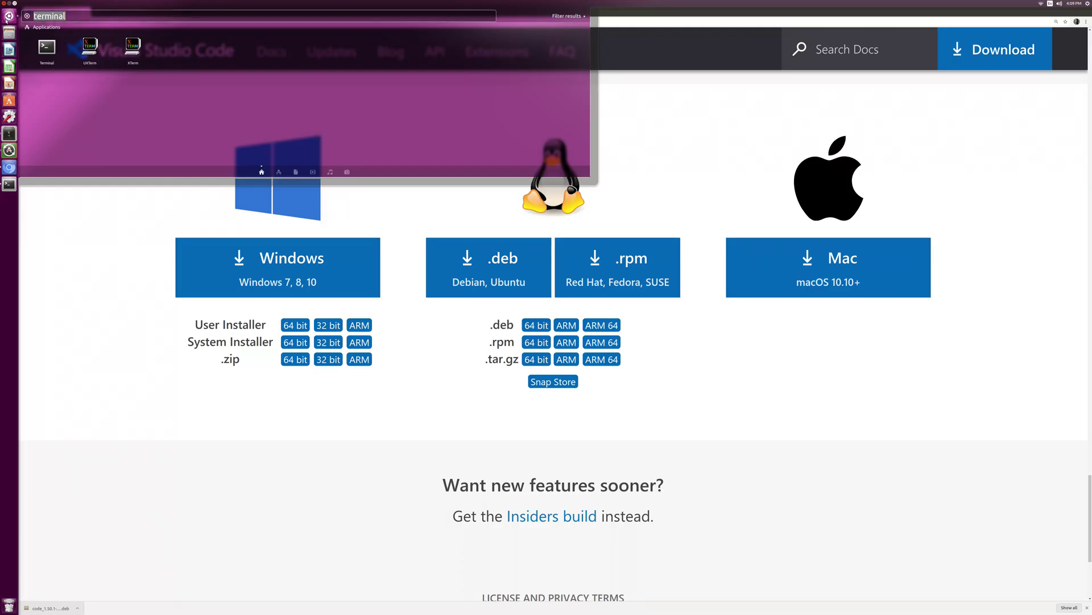
pyautogui.write('code')
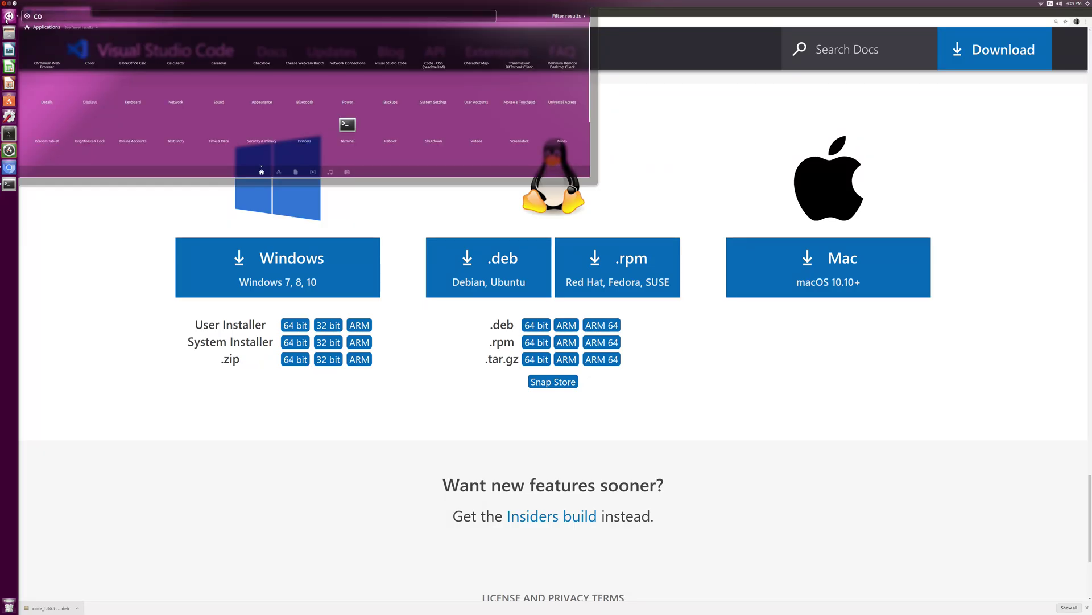